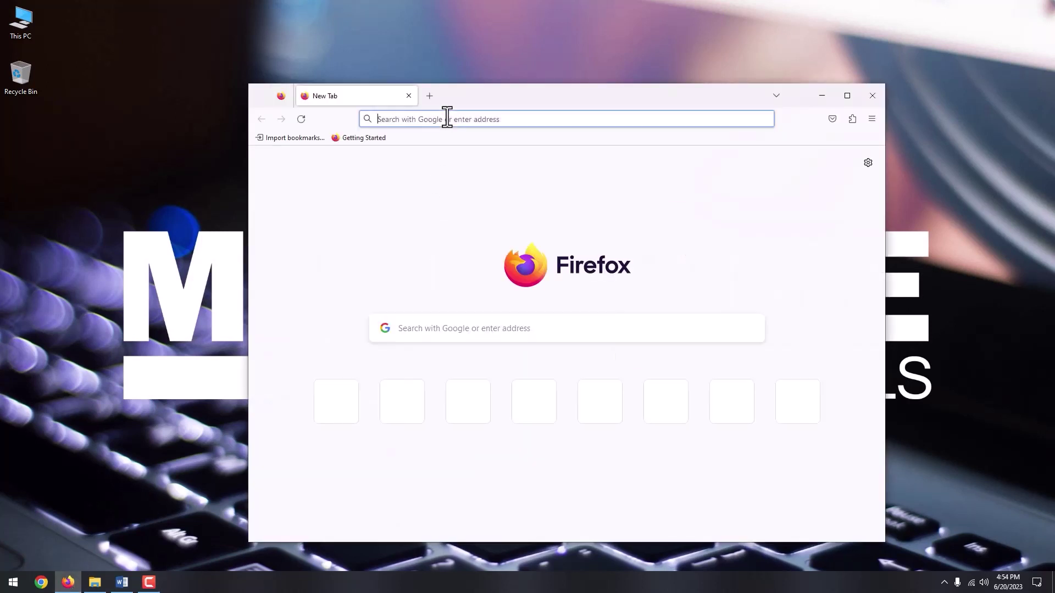
text(bmrf.org/repo)
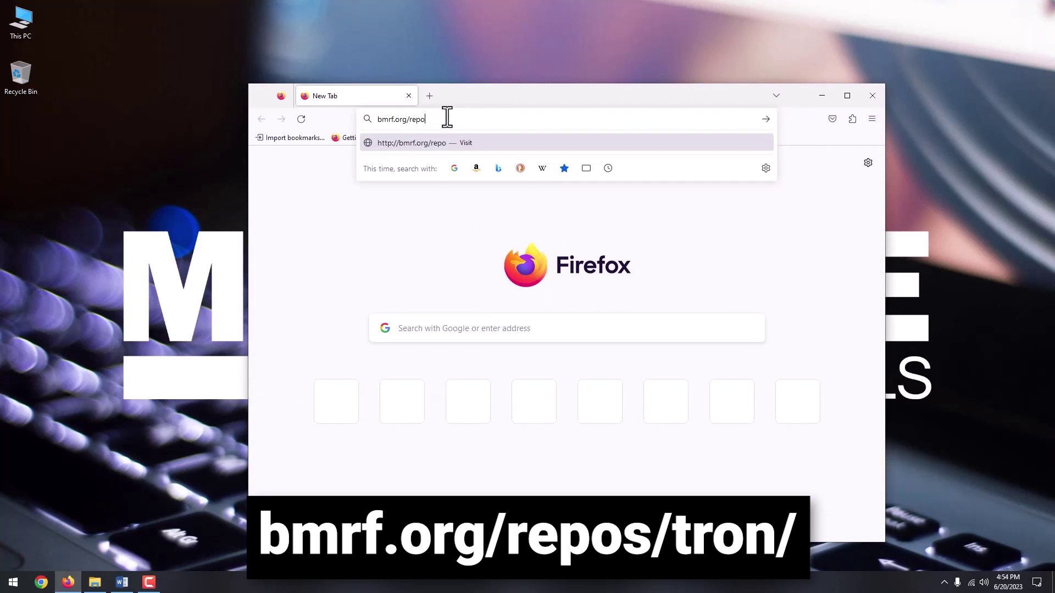
text(s/tron/)
Load bmrf.org/repos/tron, download Tron v12.0.5 (2023-02-02).exe and show it in its folder.
key(Return)
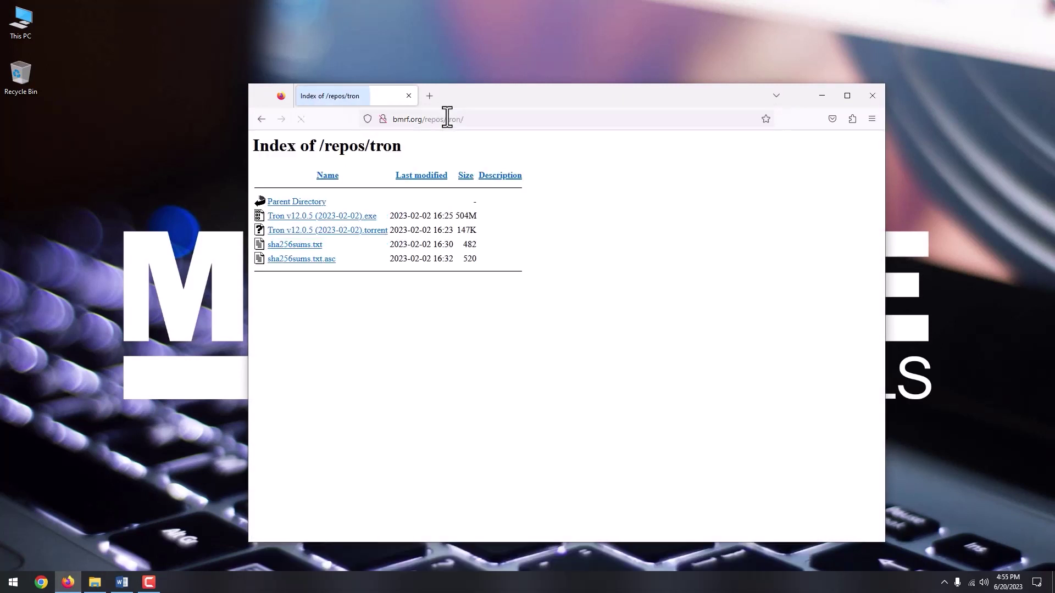
click(363, 216)
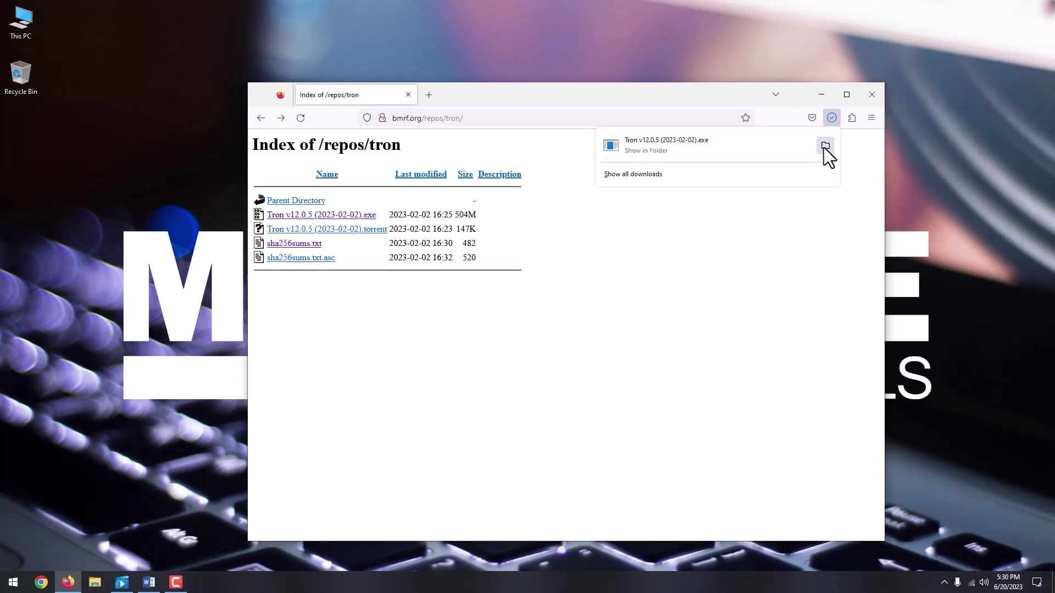
click(827, 146)
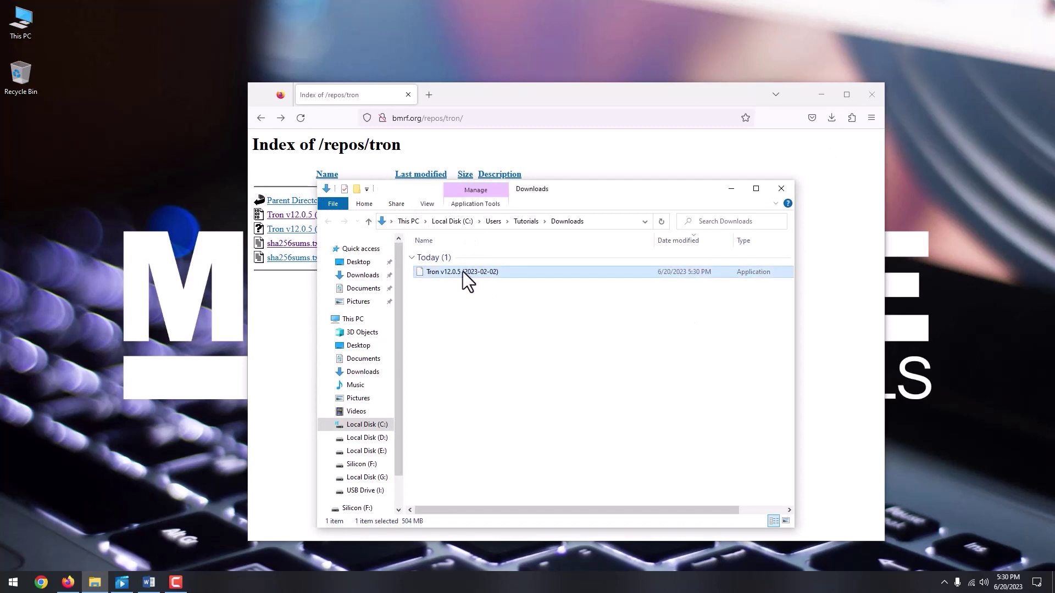
Drag the Tron v12.0.5 (2023-02-02).exe installer from Downloads to the desktop.
drag(463, 272, 30, 158)
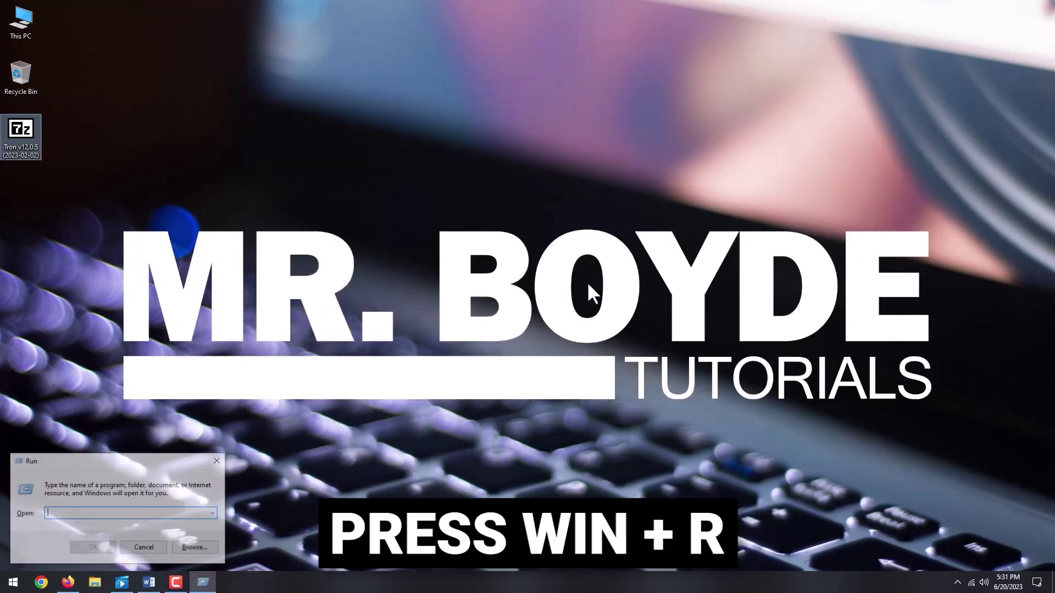
text(powershell)
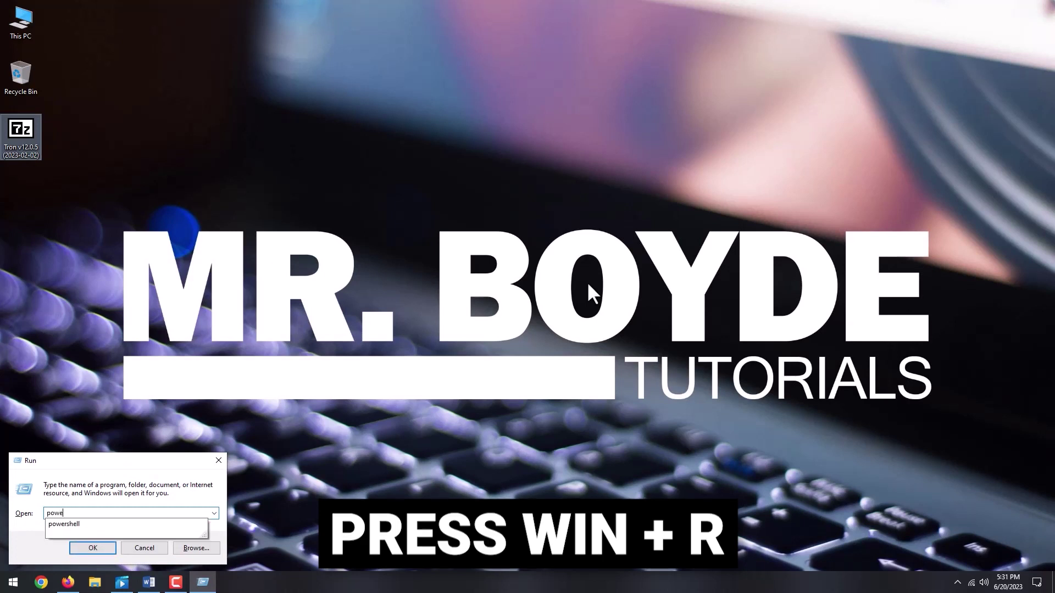
Run Get-FileHash in PowerShell on the desktop Tron v12.0.5 exe to show its SHA256.
key(Return)
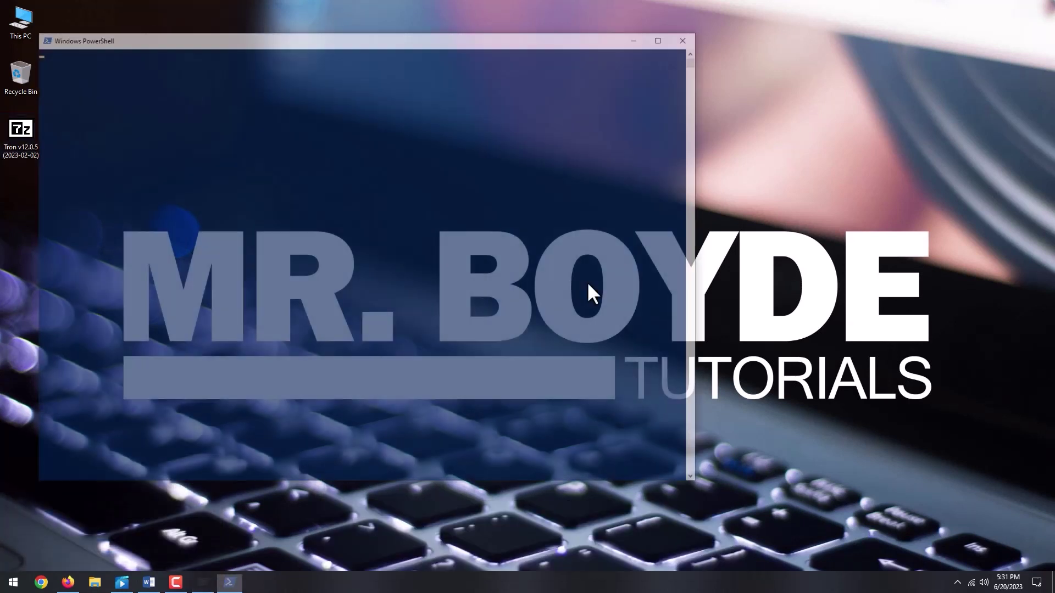
drag(299, 38, 473, 62)
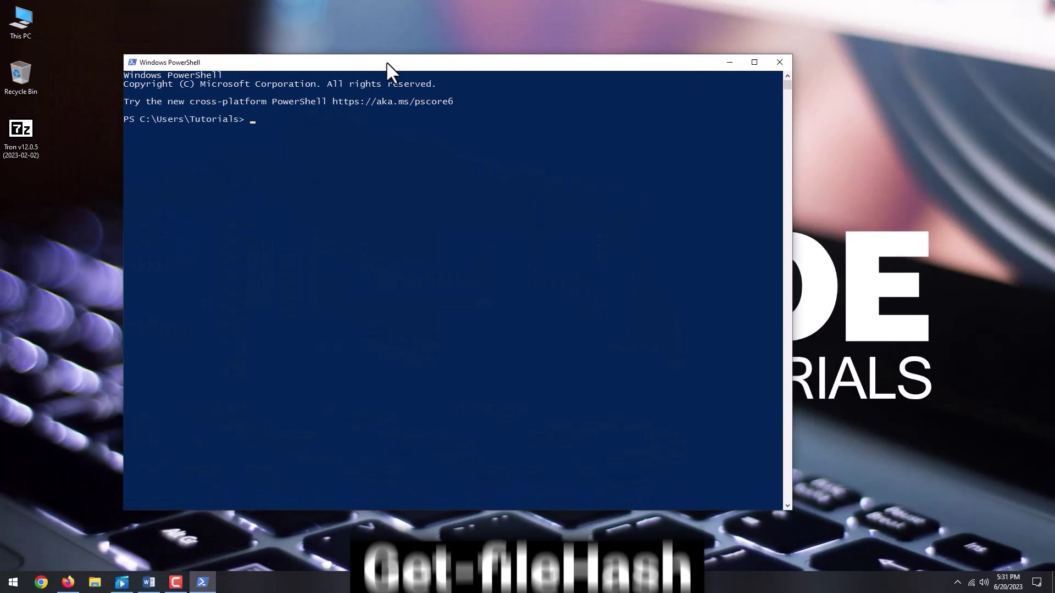
text(Get-fileHash)
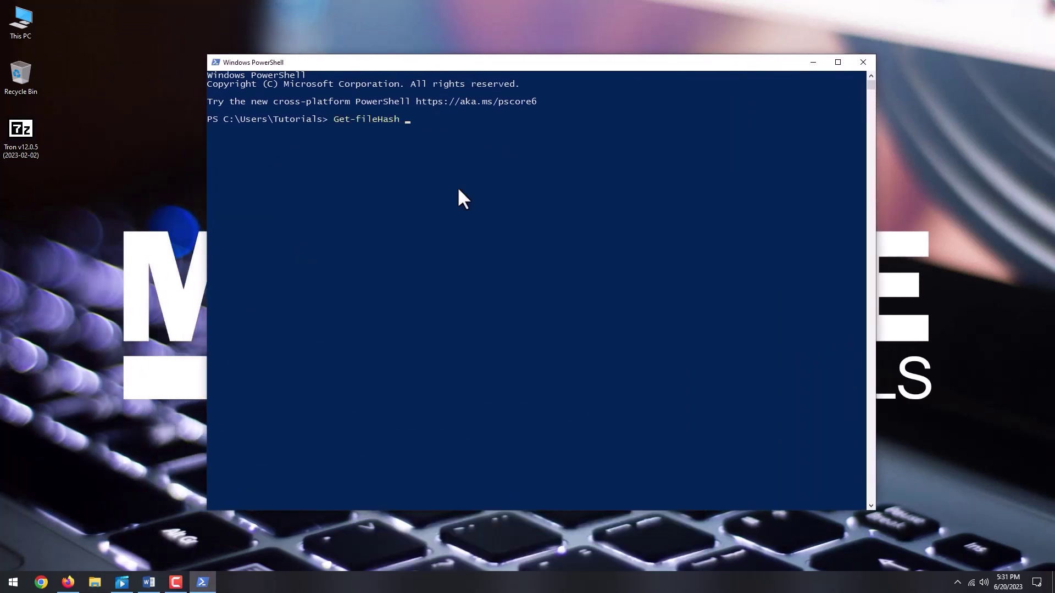
drag(21, 132, 483, 128)
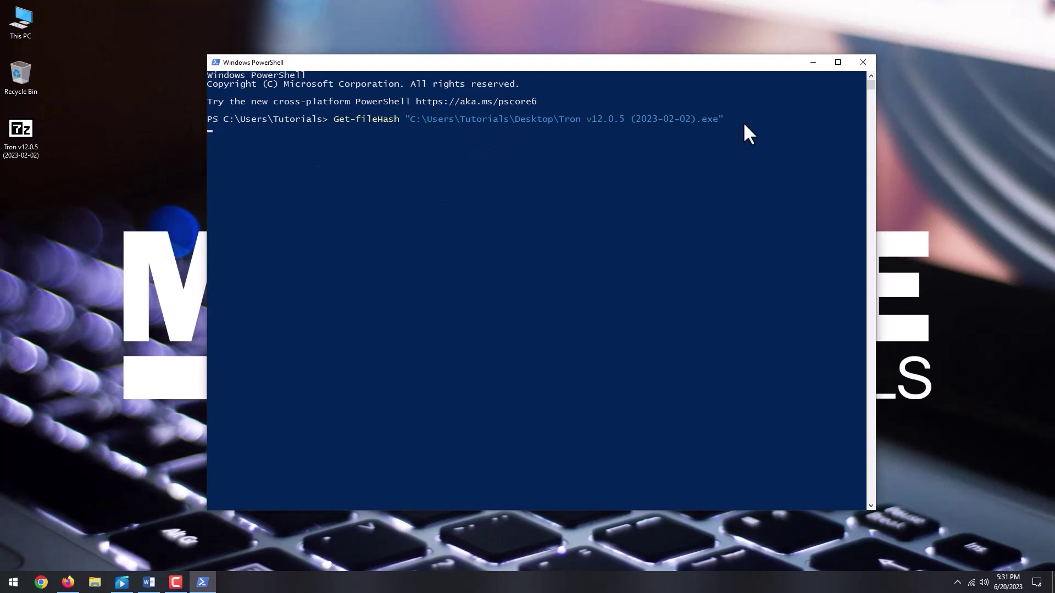
key(Return)
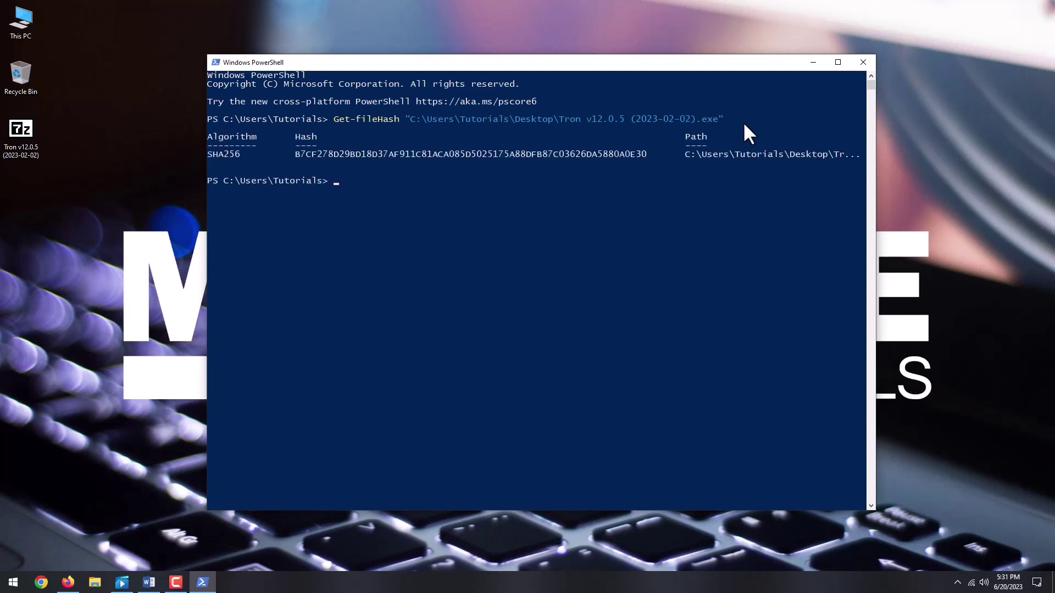
Open the published sha256sums.txt in Firefox alongside the PowerShell hash output.
click(68, 583)
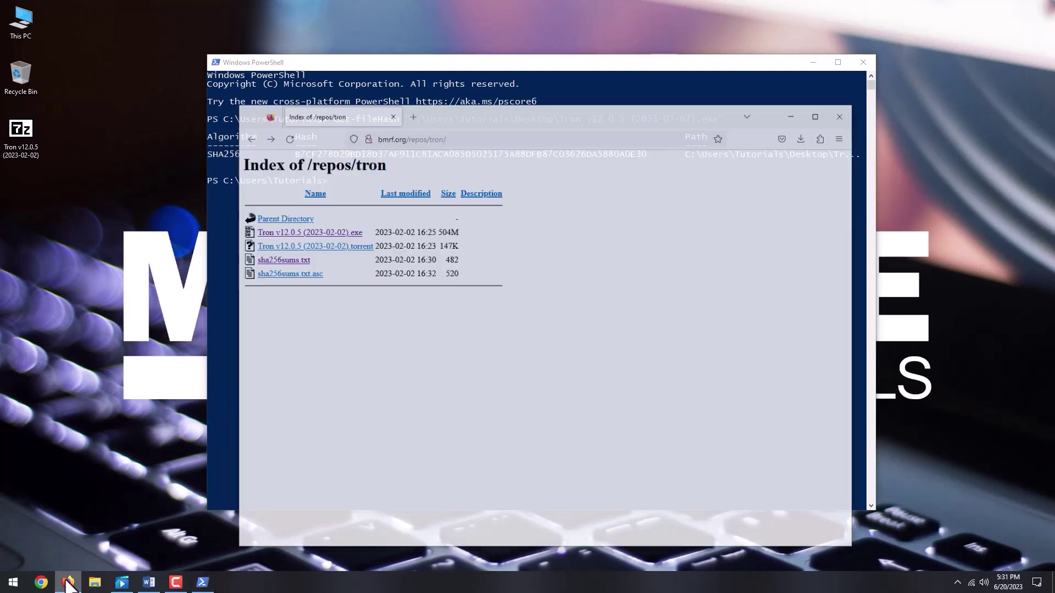
click(306, 247)
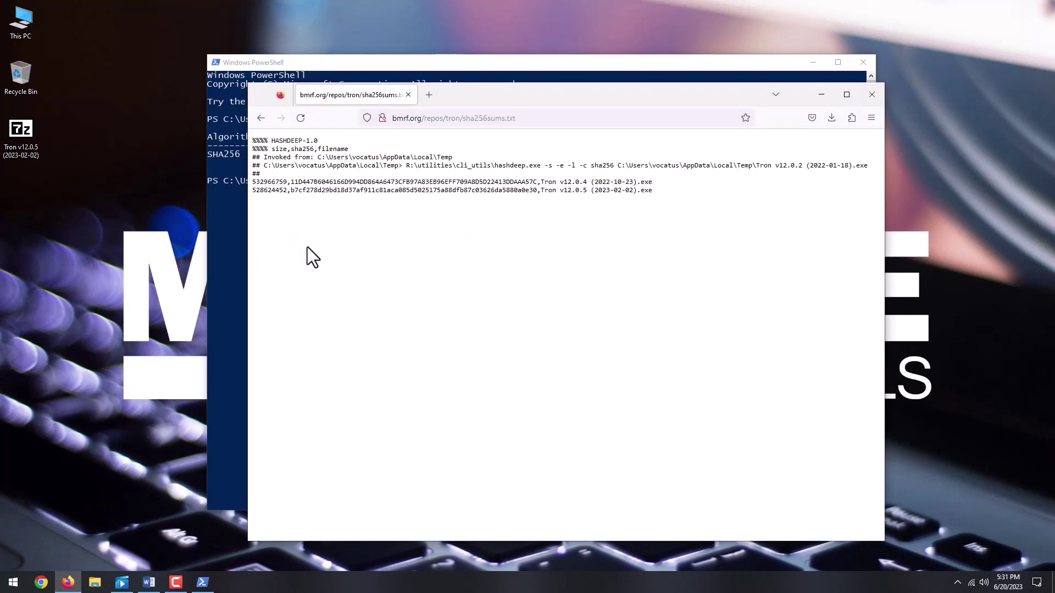
drag(444, 94, 421, 178)
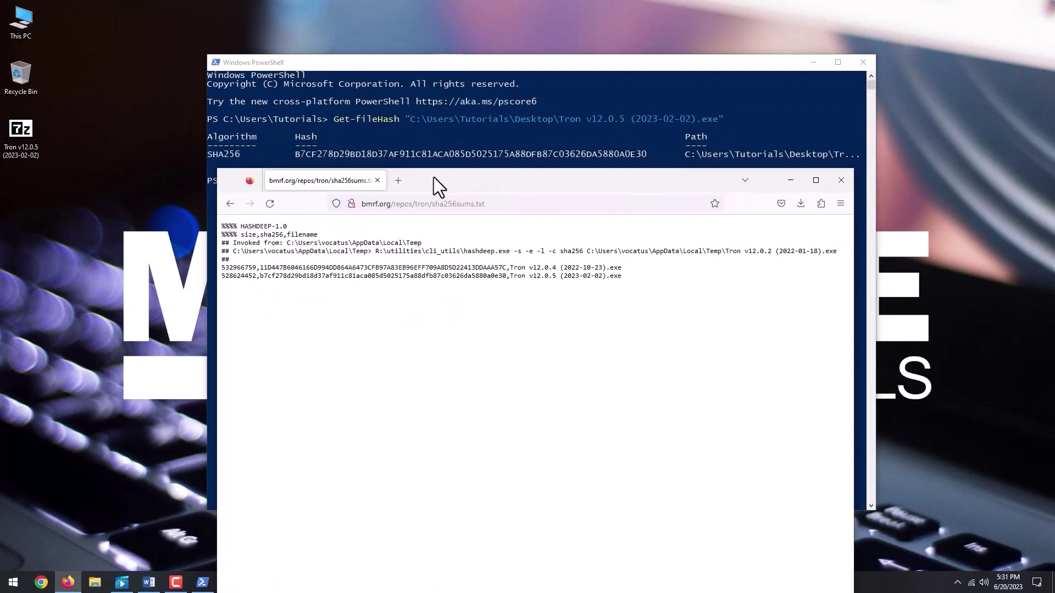
Highlight the computed hash and the published v12.0.5 hash to compare them.
click(309, 159)
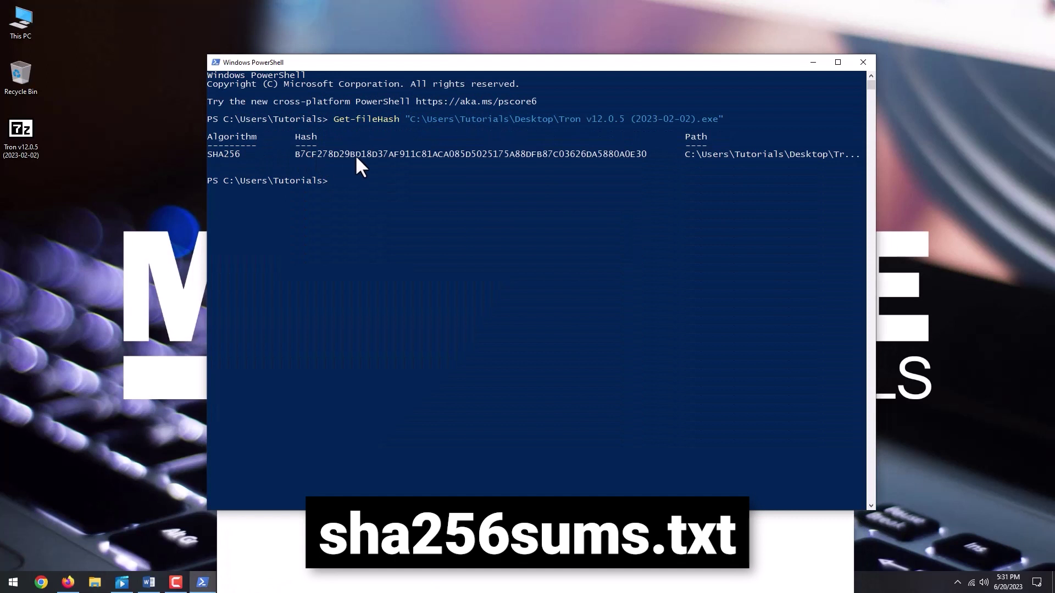
drag(297, 154, 646, 154)
click(403, 533)
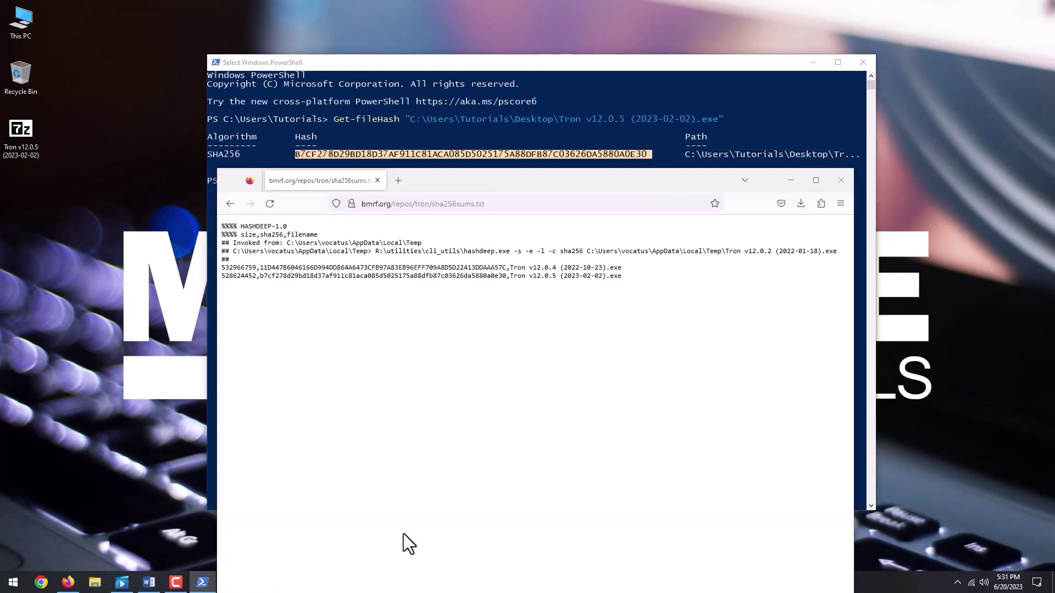
drag(260, 275, 506, 275)
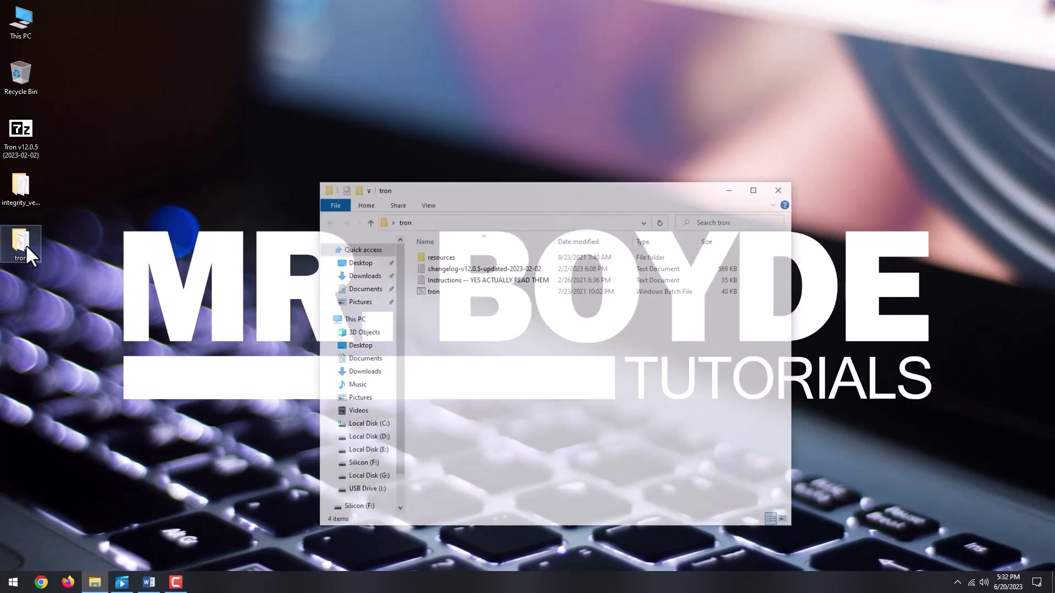
Run tron.bat from the extracted tron folder as administrator.
drag(528, 182, 506, 123)
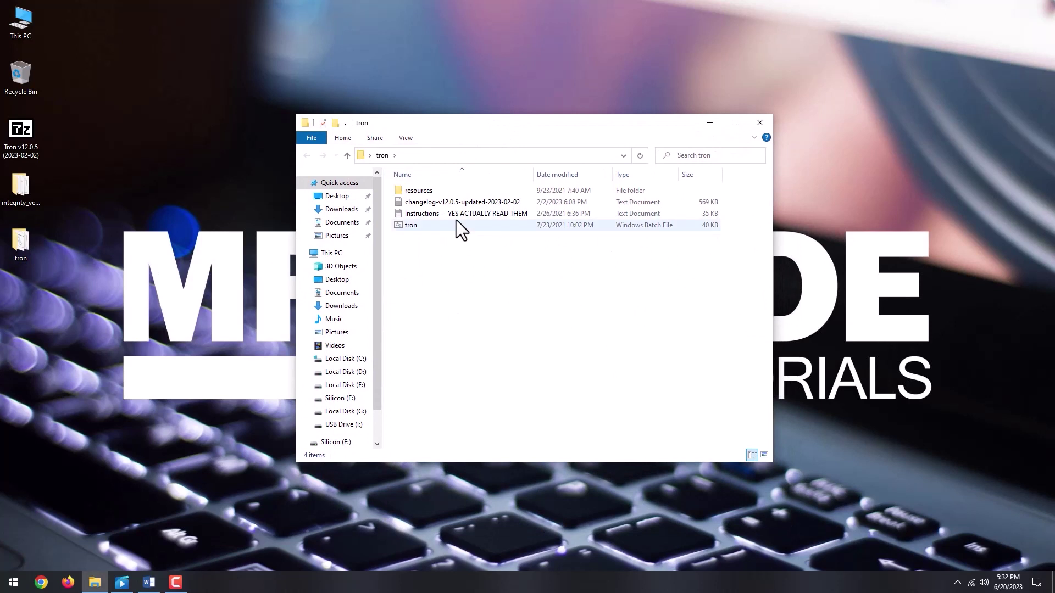
right_click(410, 227)
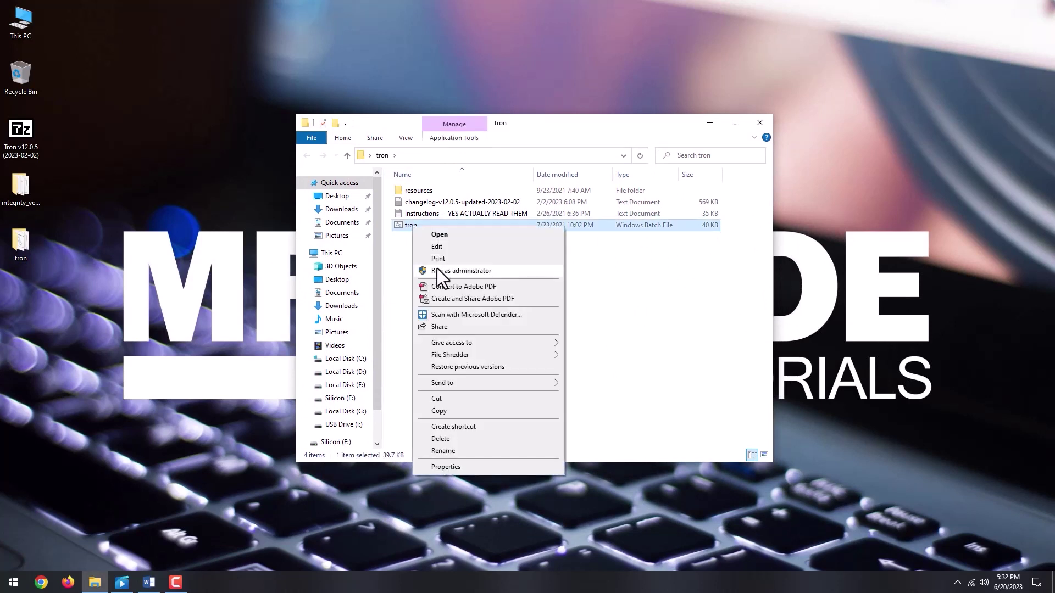
click(458, 271)
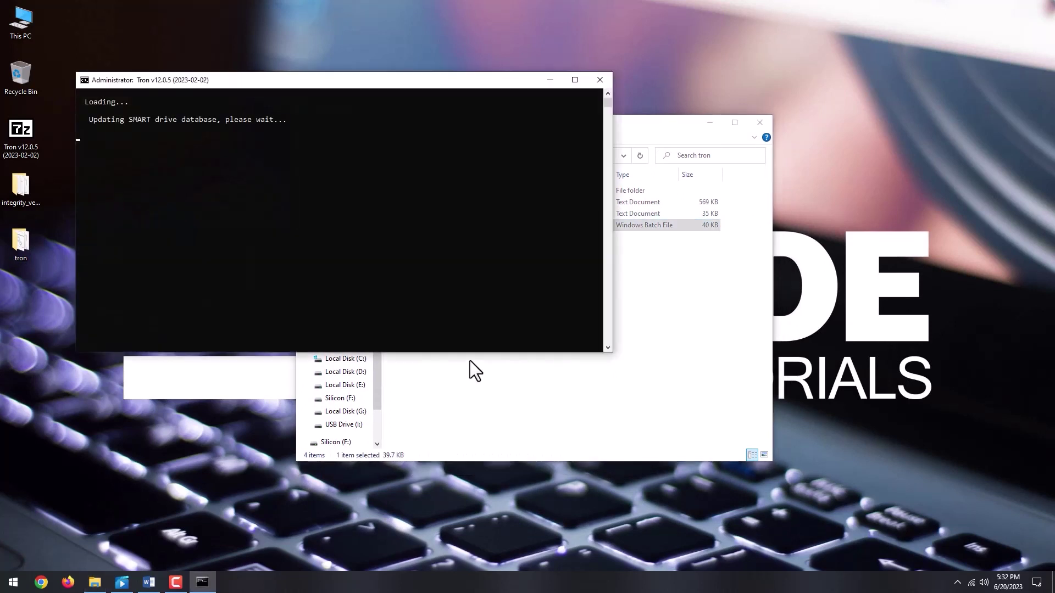
Accept the Tron disclaimer with I AGREE and continue past the overview into stage 0.
click(760, 123)
drag(399, 81, 602, 155)
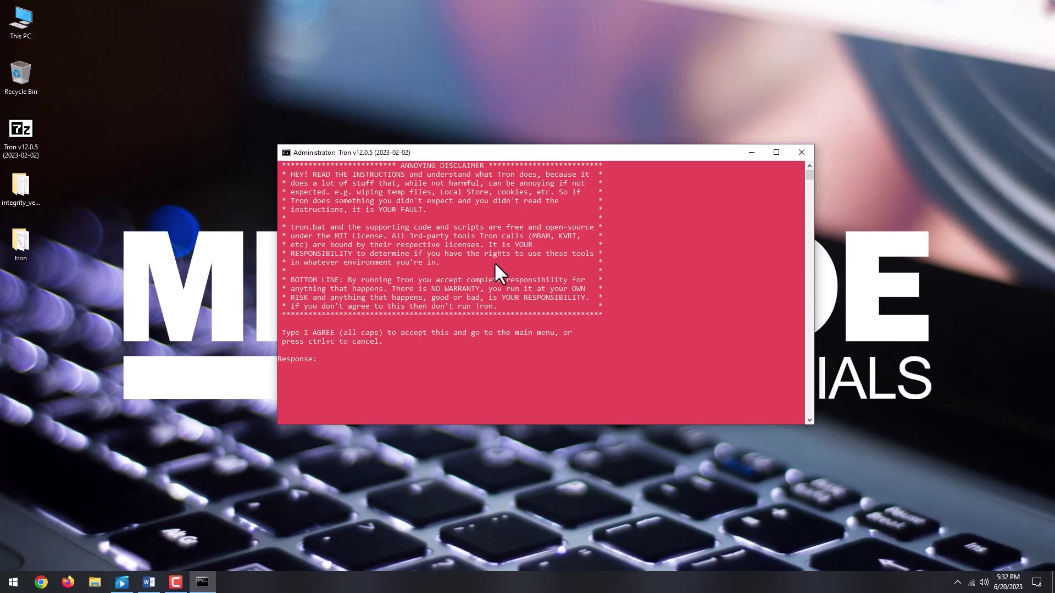
text(I AGREE)
key(Return)
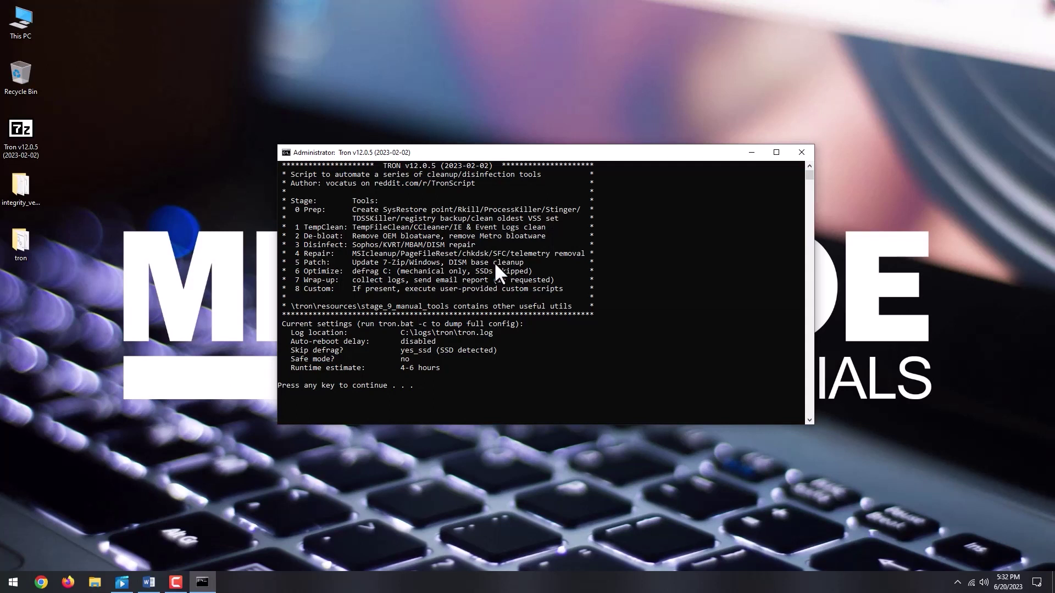
key(Return)
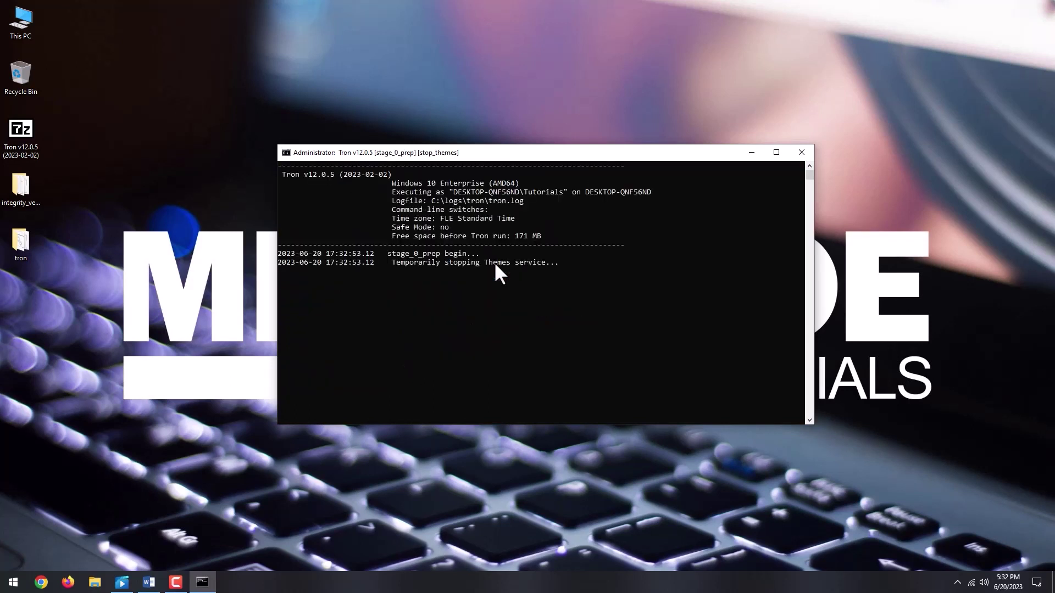